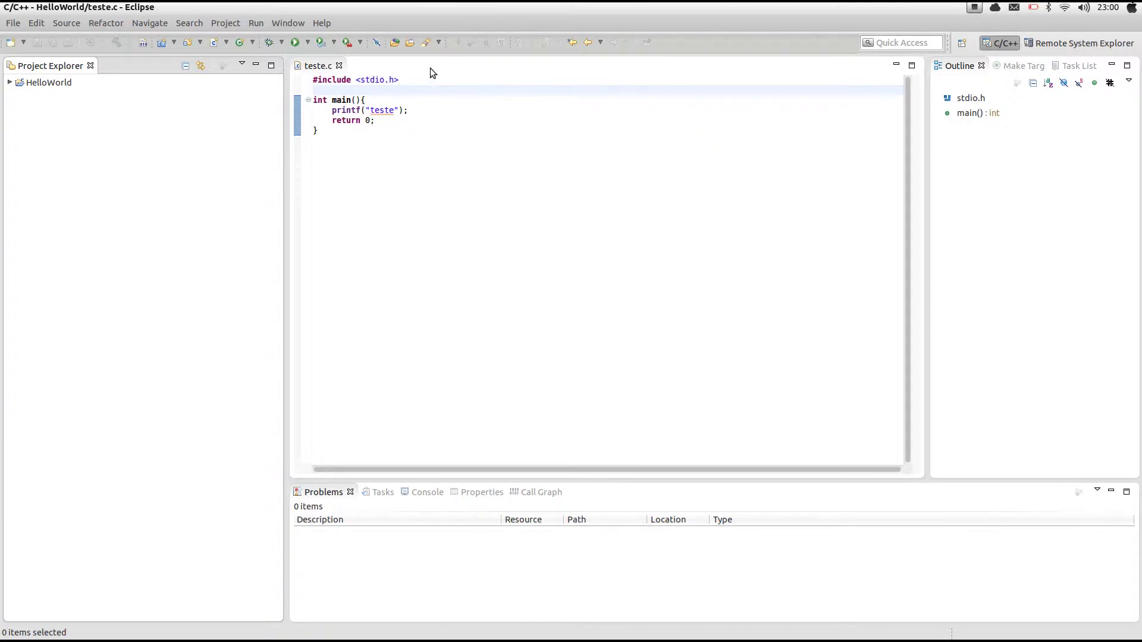
# Create a new C/C++ Remote Application debug configuration for the HelloWorld project
pyautogui.click(256, 24)
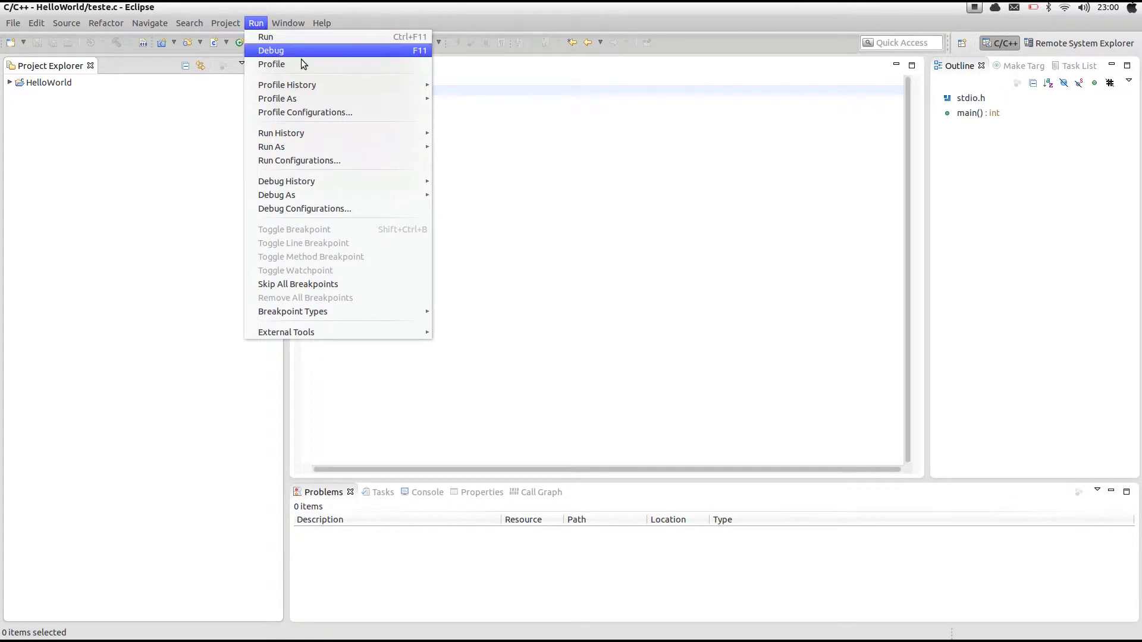
pyautogui.click(354, 208)
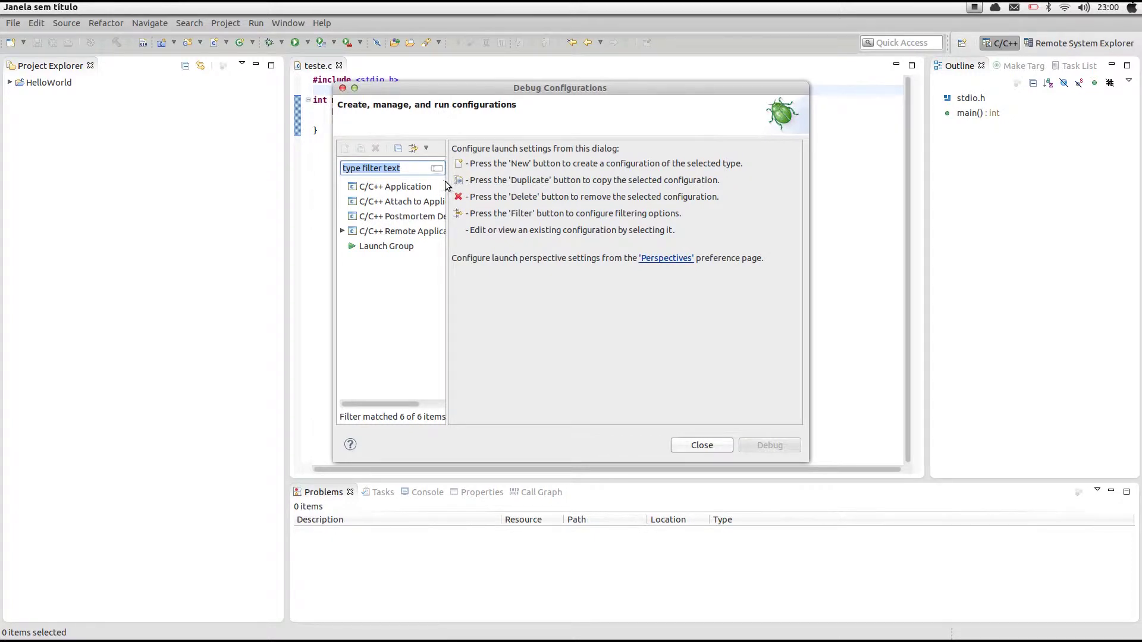
pyautogui.moveTo(447, 187); pyautogui.dragTo(513, 188)
pyautogui.click(426, 233)
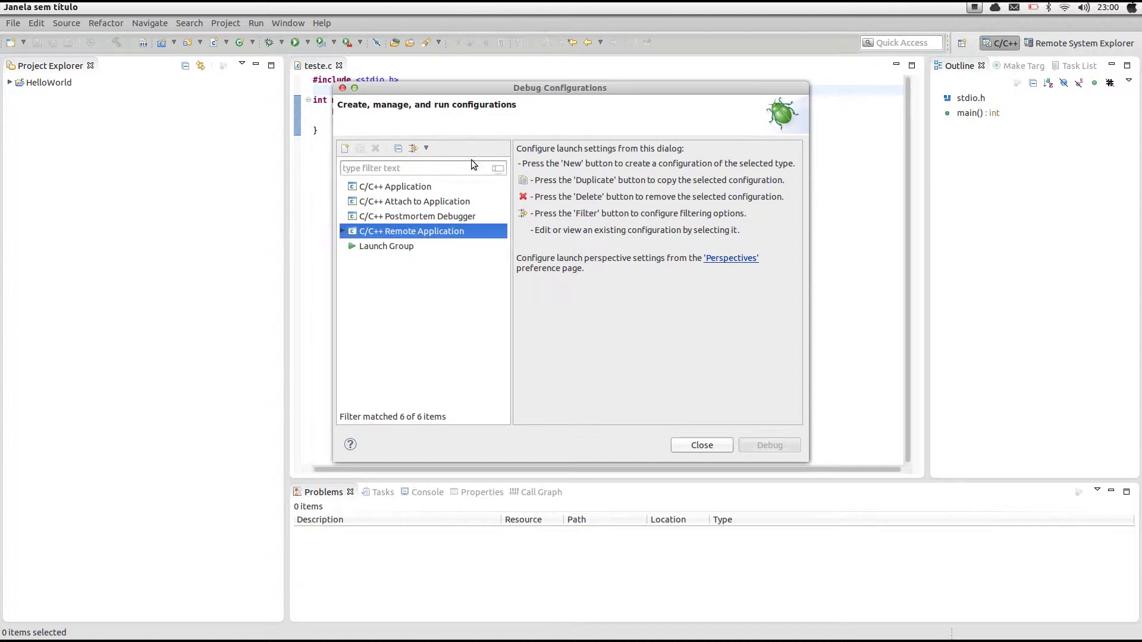
pyautogui.doubleClick(437, 233)
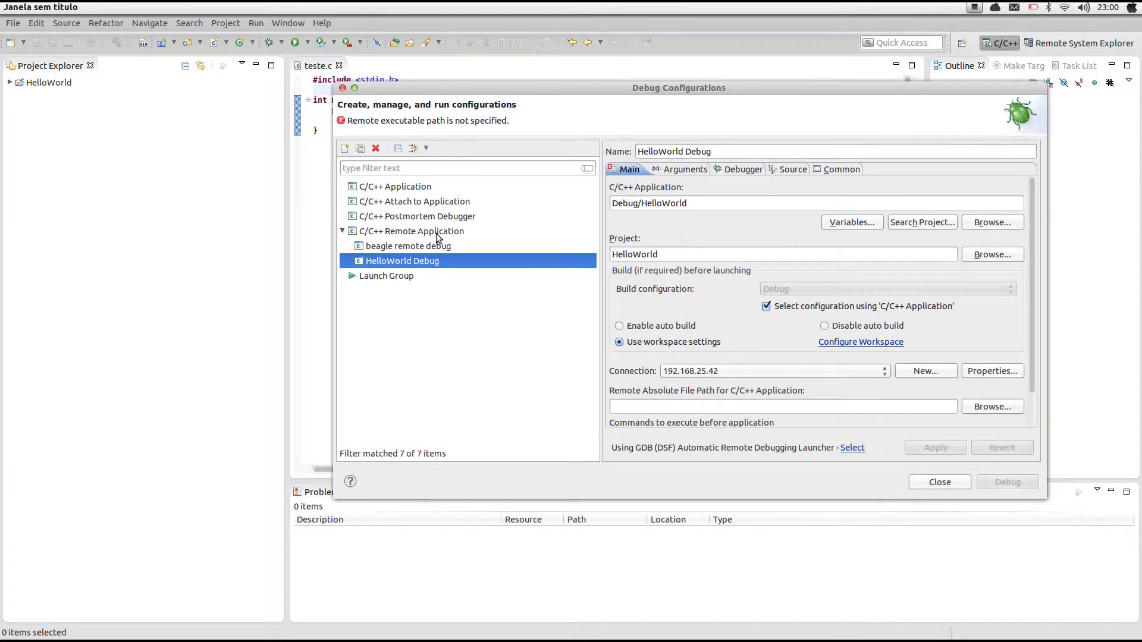
pyautogui.moveTo(634, 87); pyautogui.dragTo(474, 67)
# Check the application path and the project assigned to the new HelloWorld Debug configuration
pyautogui.click(591, 185)
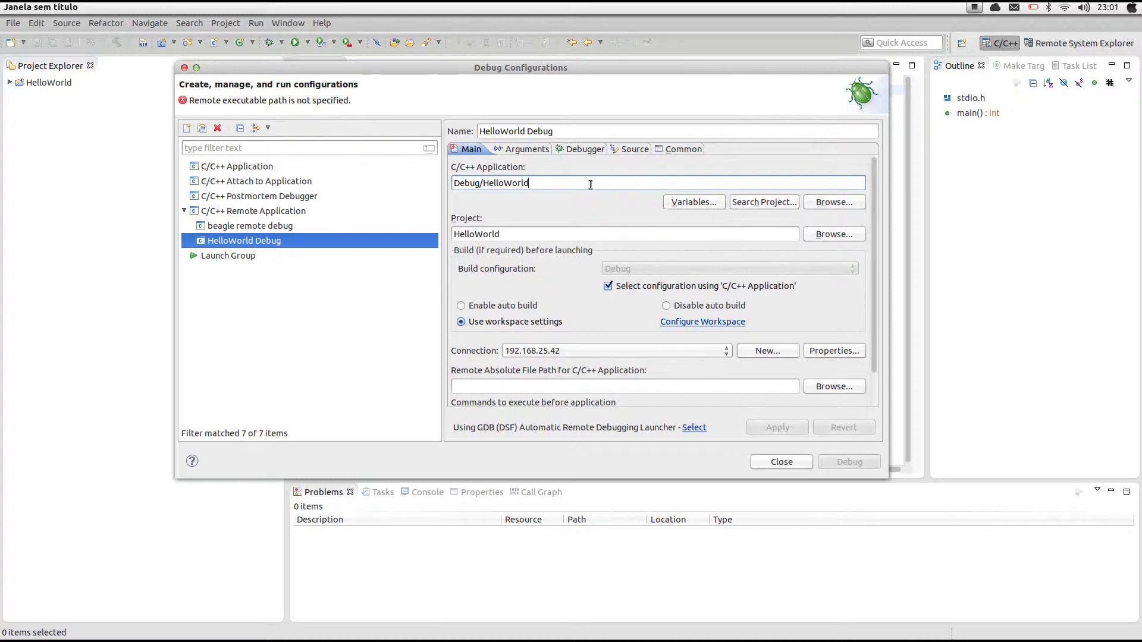
pyautogui.moveTo(590, 184); pyautogui.dragTo(480, 189)
pyautogui.moveTo(479, 189); pyautogui.dragTo(436, 189)
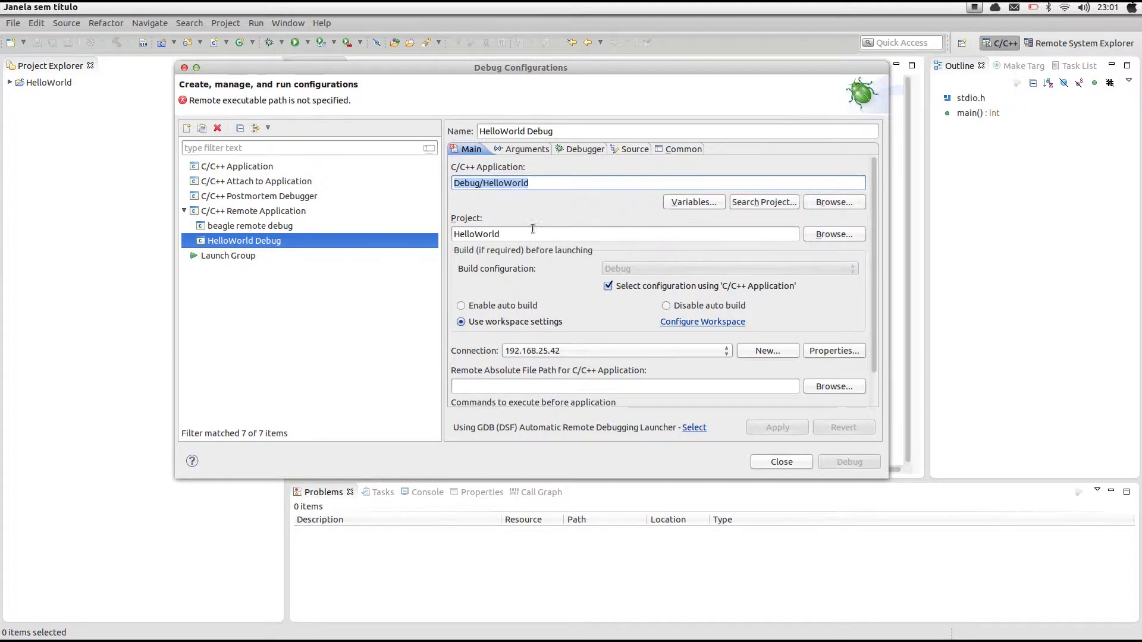
pyautogui.moveTo(523, 233); pyautogui.dragTo(452, 233)
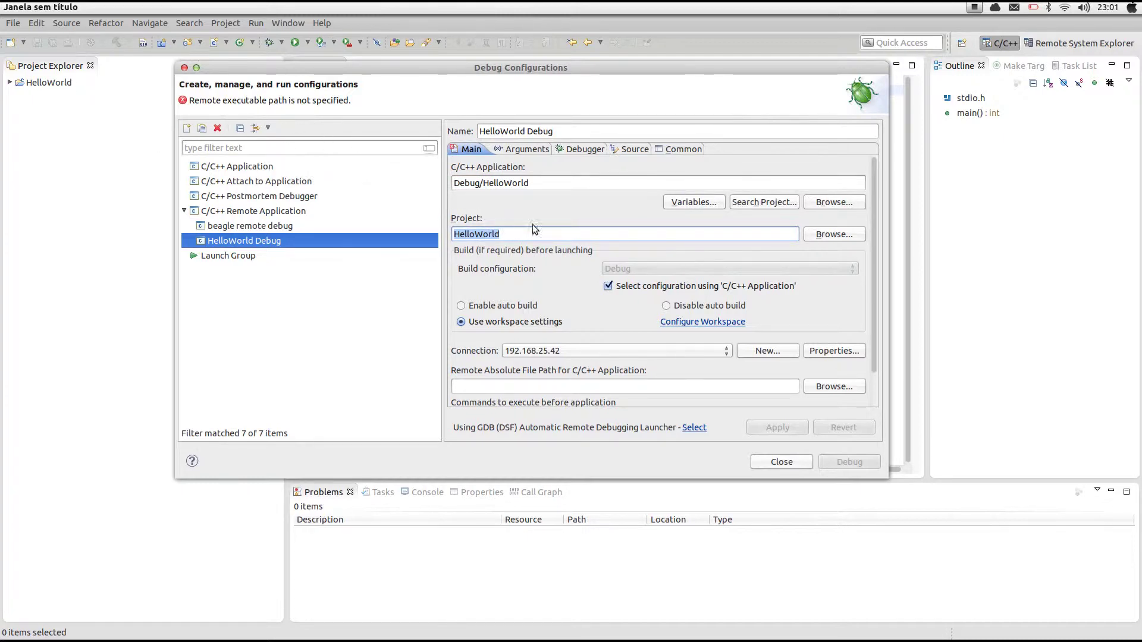
# While browsing for the remote application path, create a folder named HelloWorld inside /home on the remote target
pyautogui.scroll(-1, 570, 216)
pyautogui.scroll(-1, 570, 216)
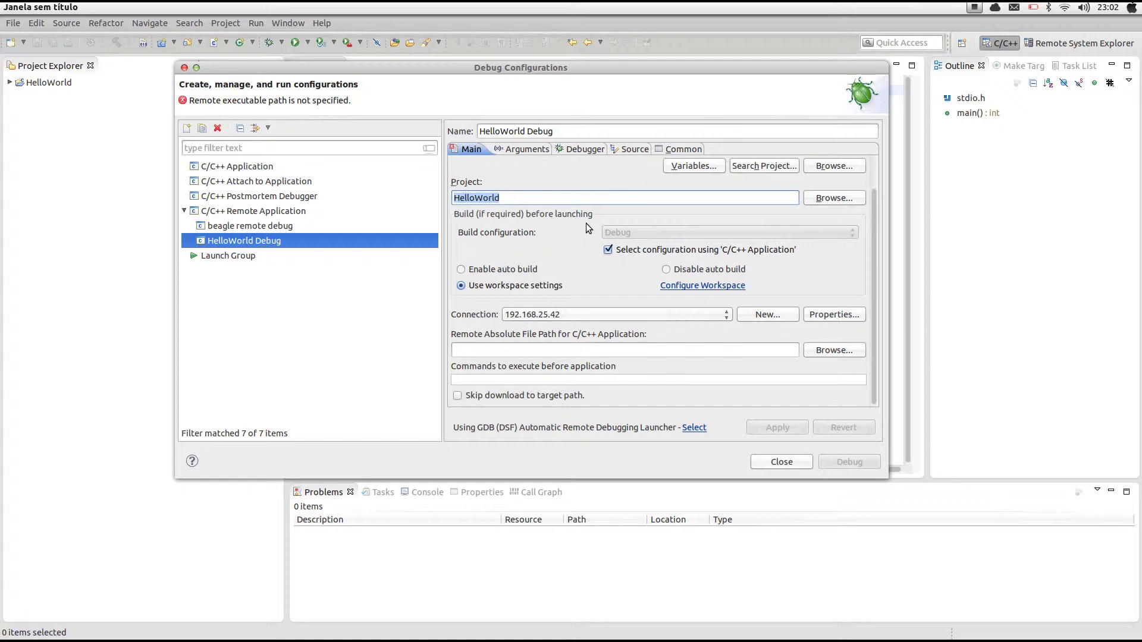
pyautogui.click(845, 355)
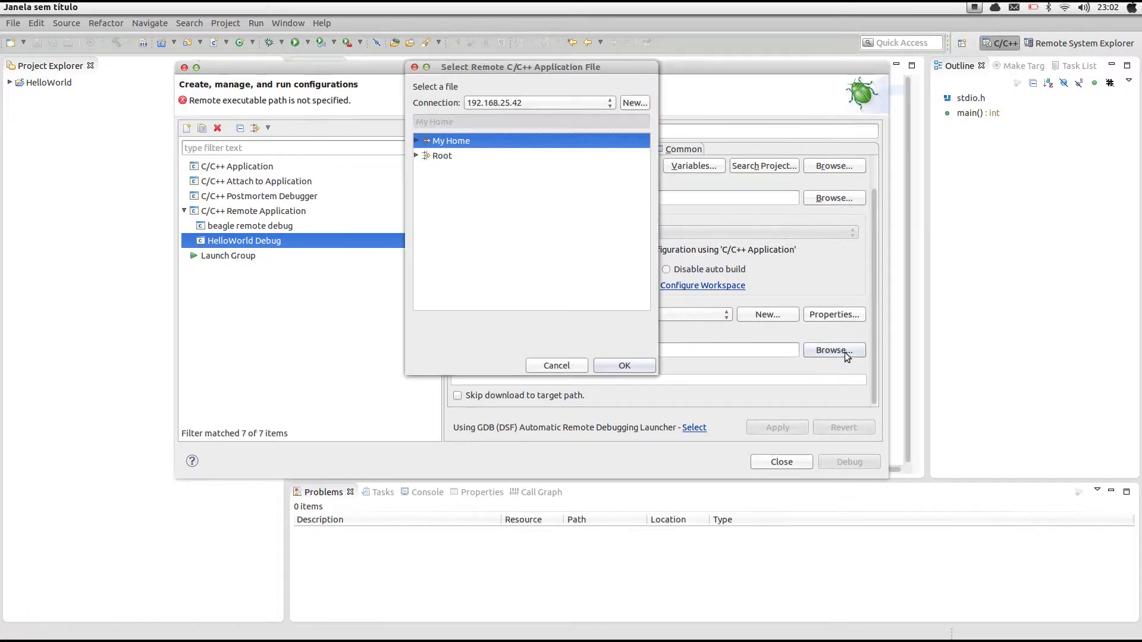
pyautogui.click(417, 156)
pyautogui.click(422, 170)
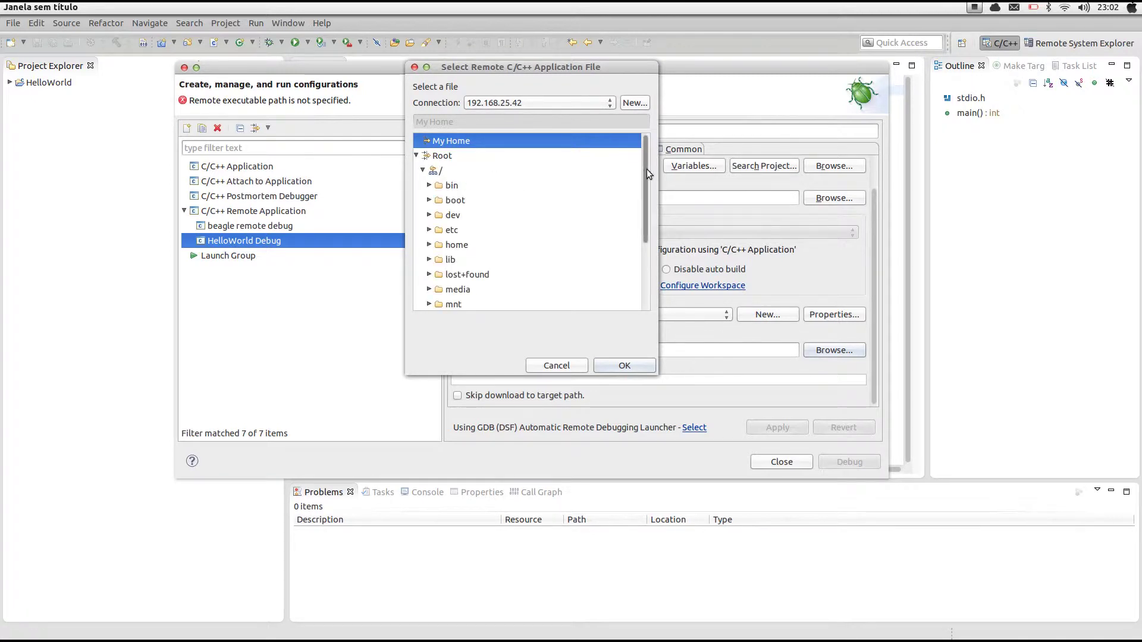
pyautogui.moveTo(647, 168)
pyautogui.mouseDown()
pyautogui.moveTo(644, 223)
pyautogui.moveTo(640, 170)
pyautogui.moveTo(645, 186)
pyautogui.mouseUp()
pyautogui.click(429, 218)
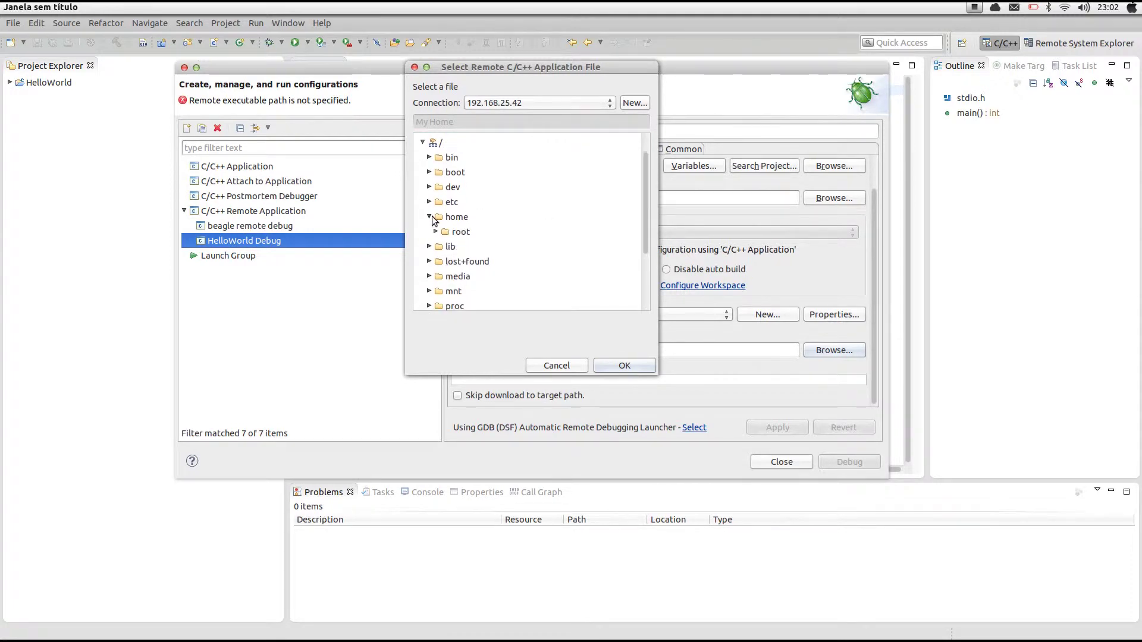
pyautogui.rightClick(441, 219)
pyautogui.moveTo(468, 223)
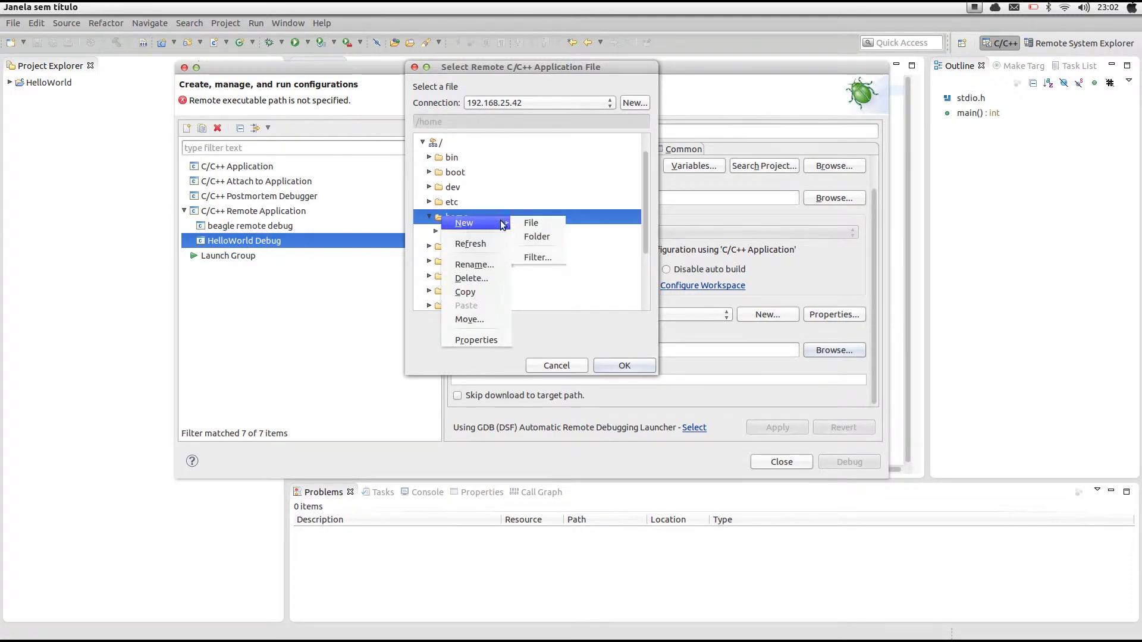
pyautogui.click(534, 231)
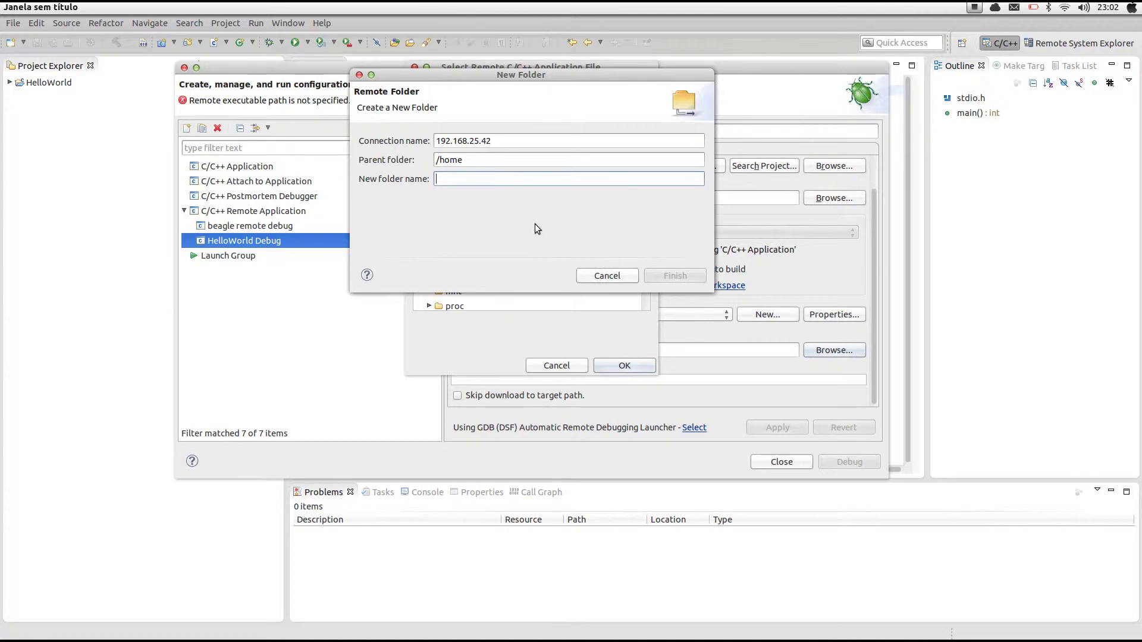
pyautogui.write('HelloWorld')
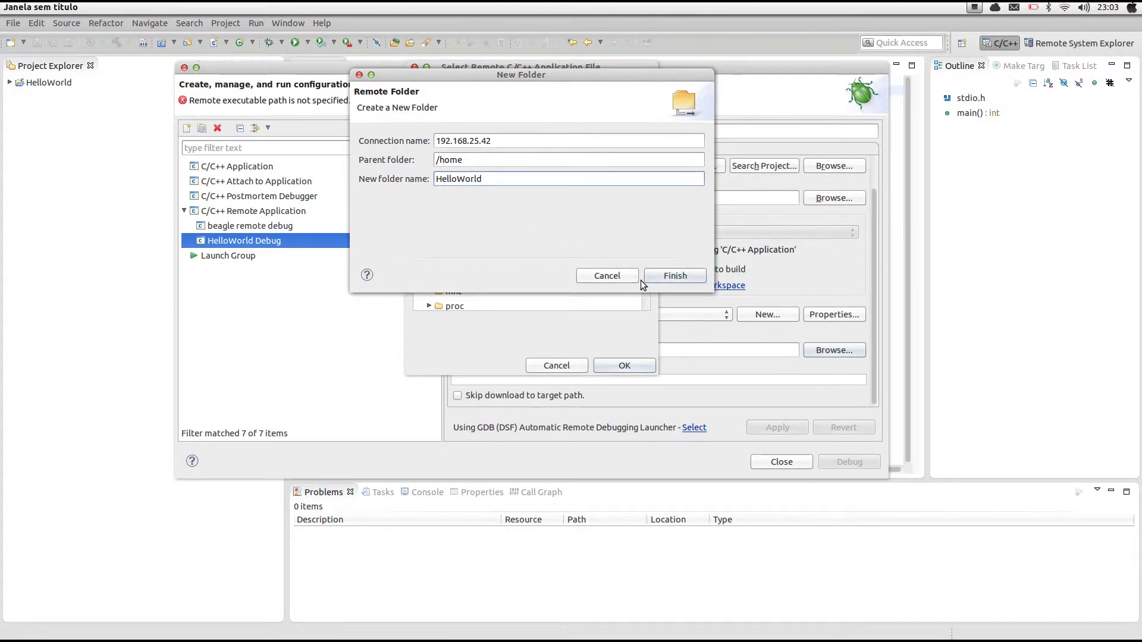
pyautogui.click(673, 277)
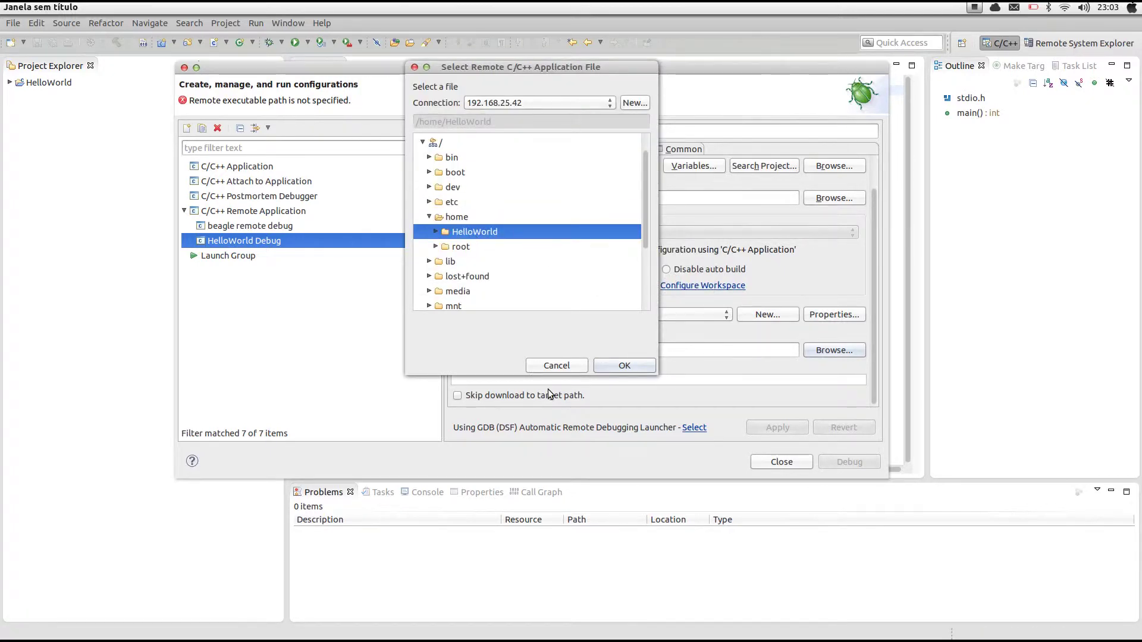
# Set the remote application path to /home/HelloWorld/HelloWorld and the pre-execution command to sudo, applying the configuration without launching it
pyautogui.click(600, 370)
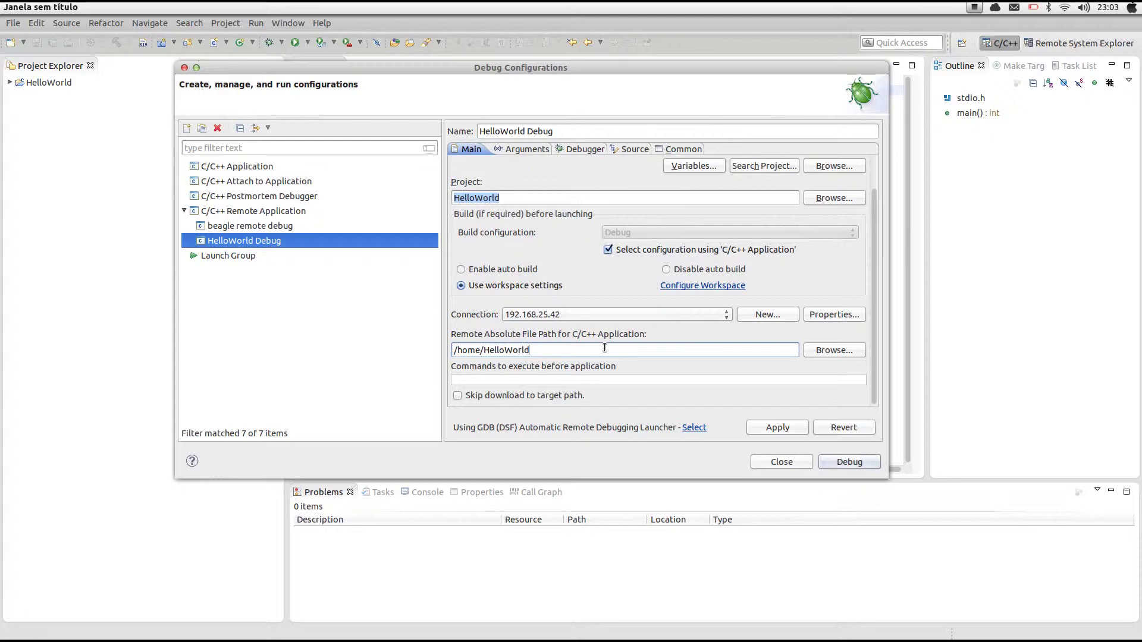
pyautogui.write('/HelloWorld')
pyautogui.click(576, 380)
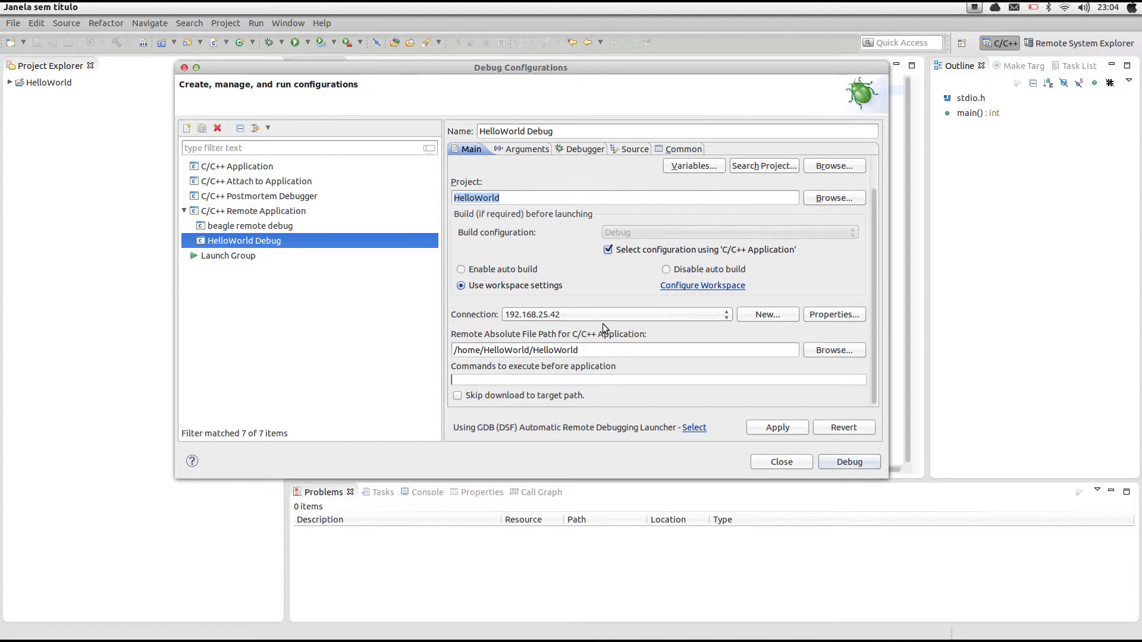
pyautogui.write('sudo')
pyautogui.click(777, 428)
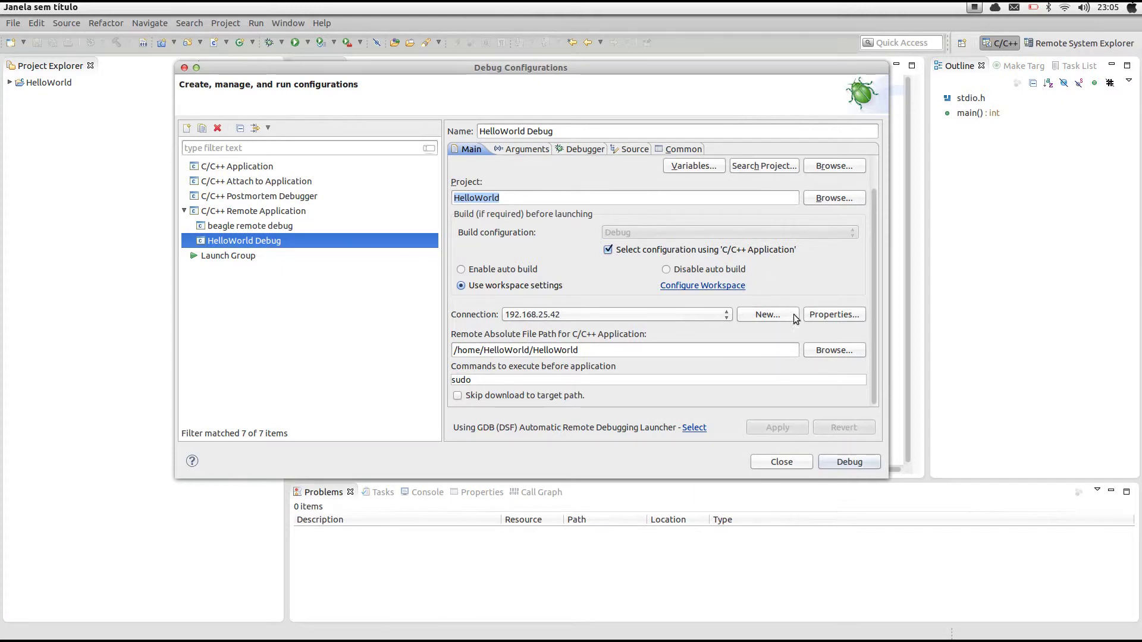
pyautogui.click(792, 462)
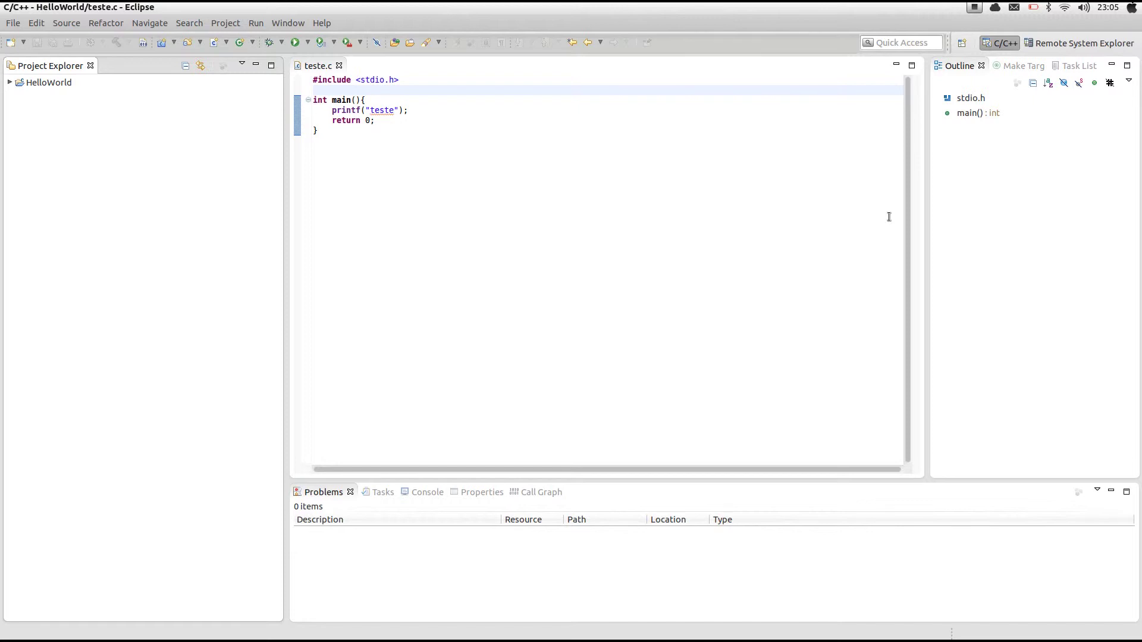
pyautogui.click(973, 11)
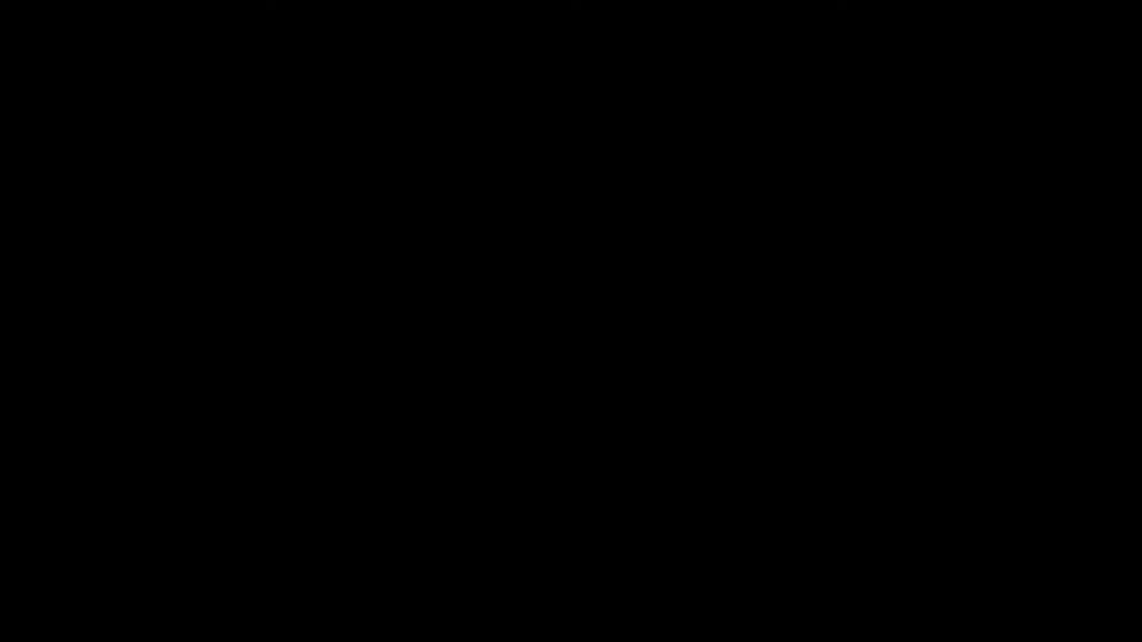